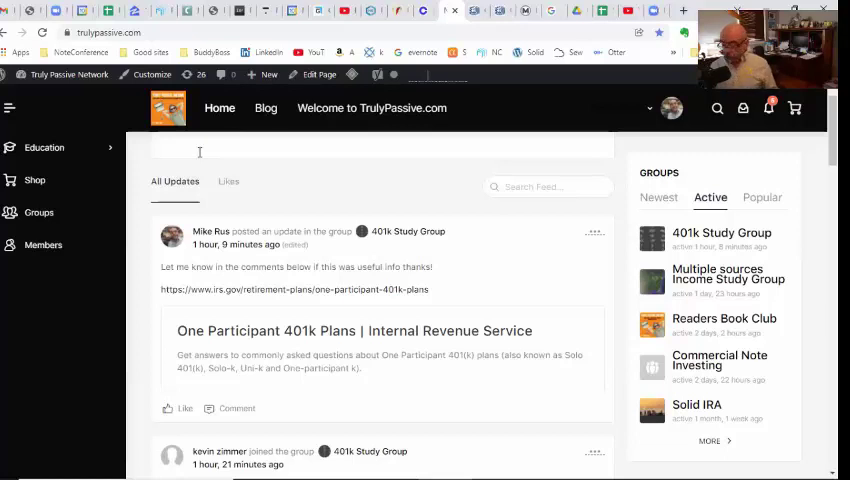
- Go to the Groups directory showing all eight community groups, 401k Study Group first
click(38, 213)
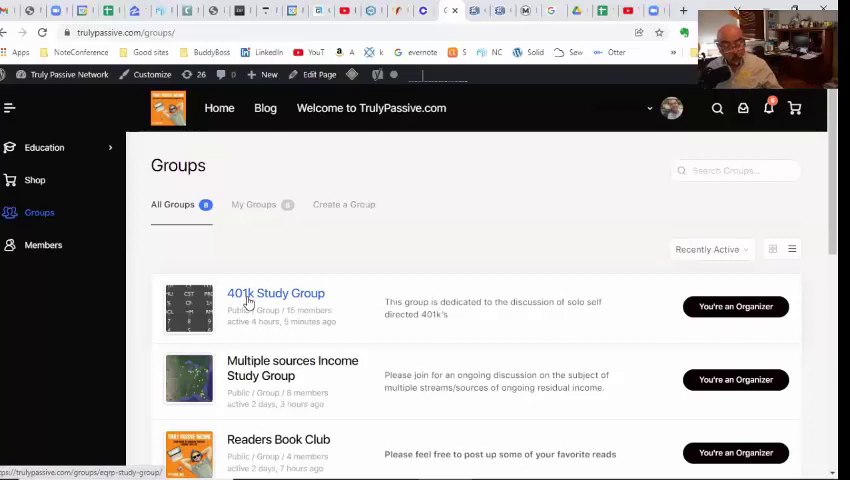
- Open the 401k Study Group and view its feed with the IRS one-participant 401k post
click(262, 298)
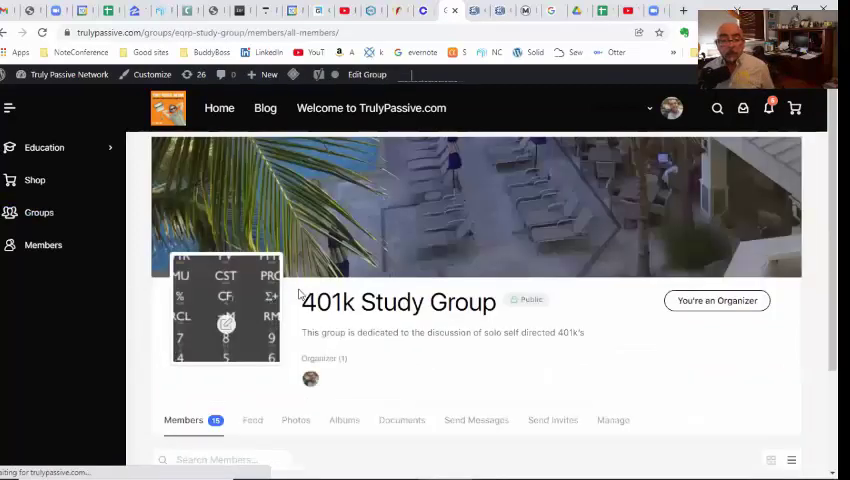
scroll(331, 289, down, 4)
scroll(331, 289, up, 3)
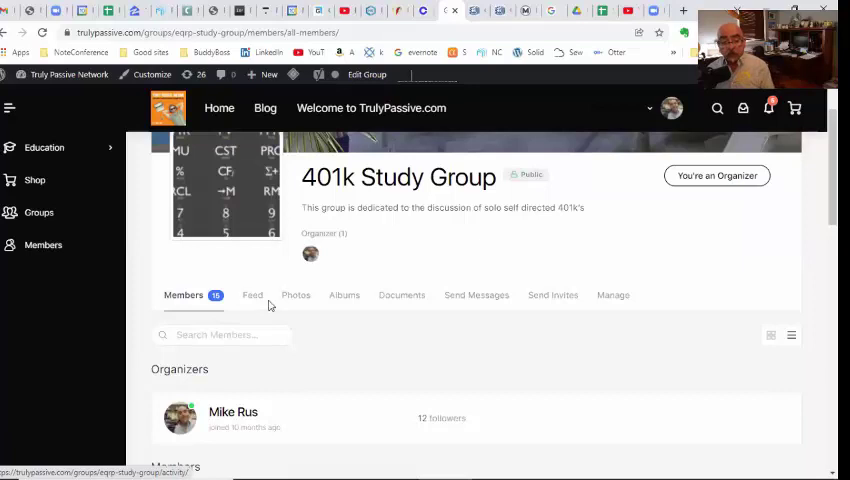
click(253, 299)
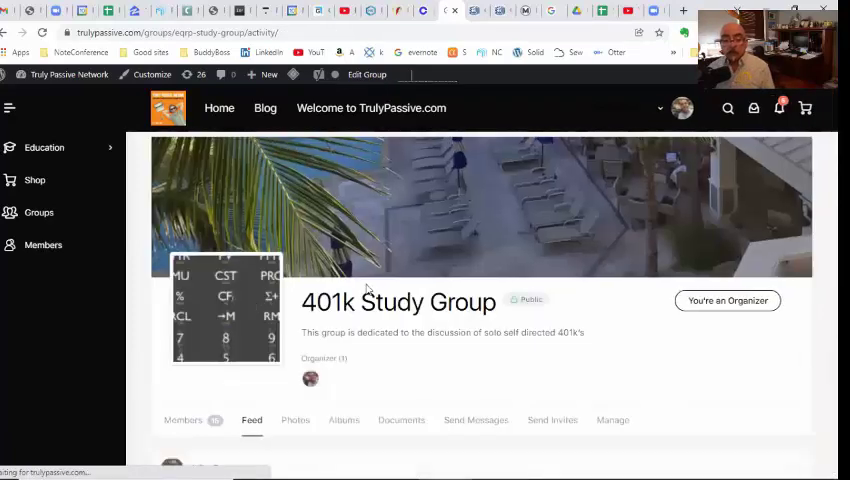
scroll(370, 285, down, 5)
scroll(370, 285, down, 3)
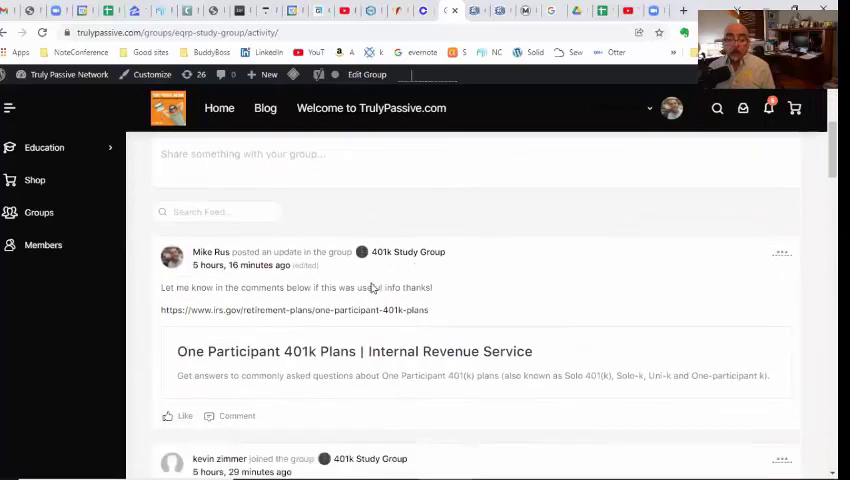
scroll(371, 285, down, 3)
scroll(350, 290, down, 3)
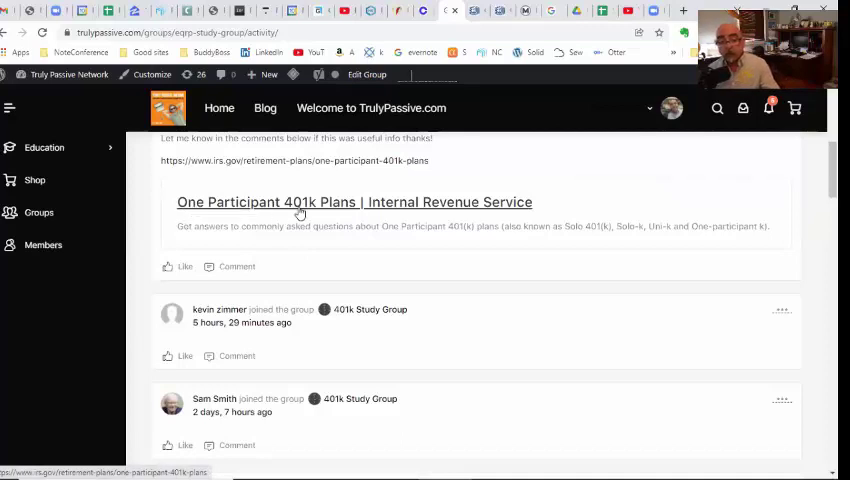
scroll(300, 212, up, 3)
scroll(280, 225, up, 1)
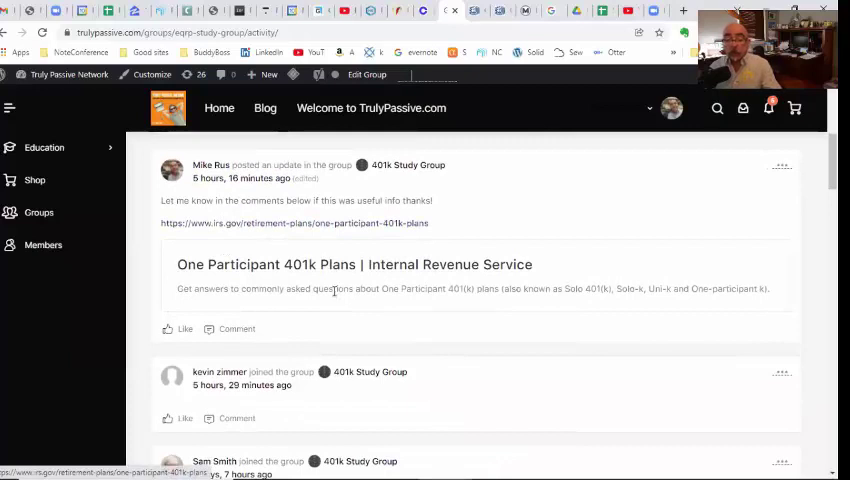
- View the linked IRS One-Participant 401(k) Plans page, then return to the group feed
click(353, 265)
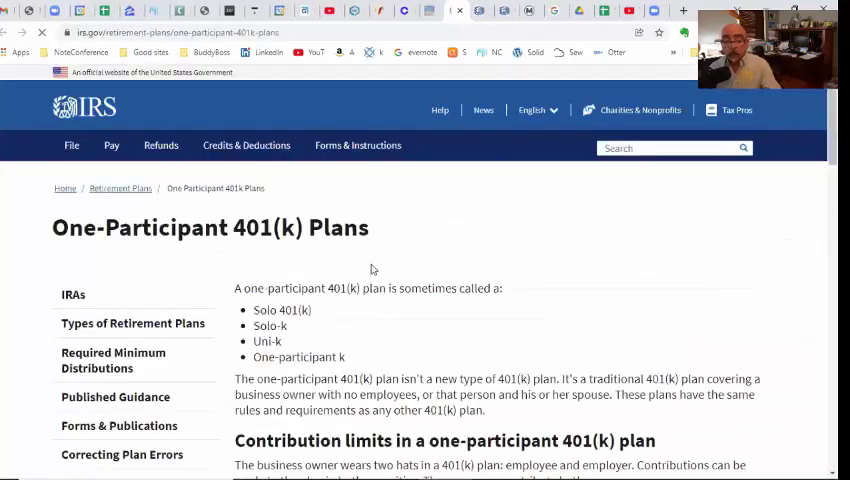
scroll(370, 265, down, 3)
scroll(370, 265, down, 3)
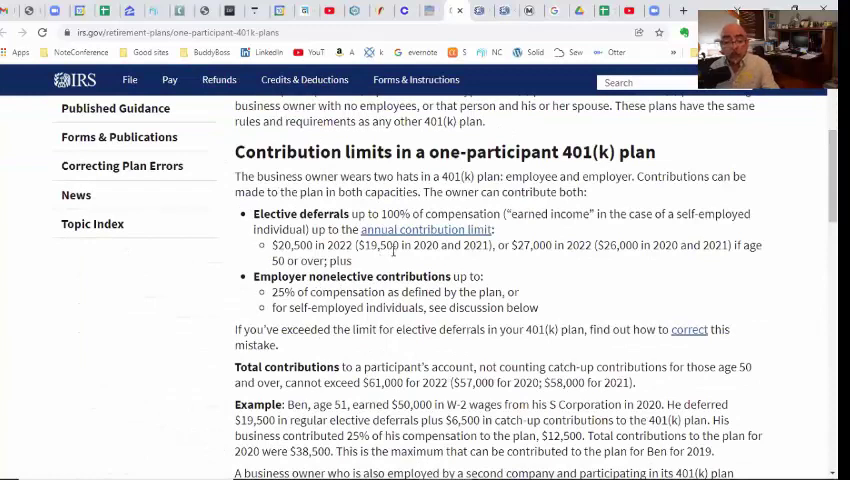
scroll(380, 259, up, 8)
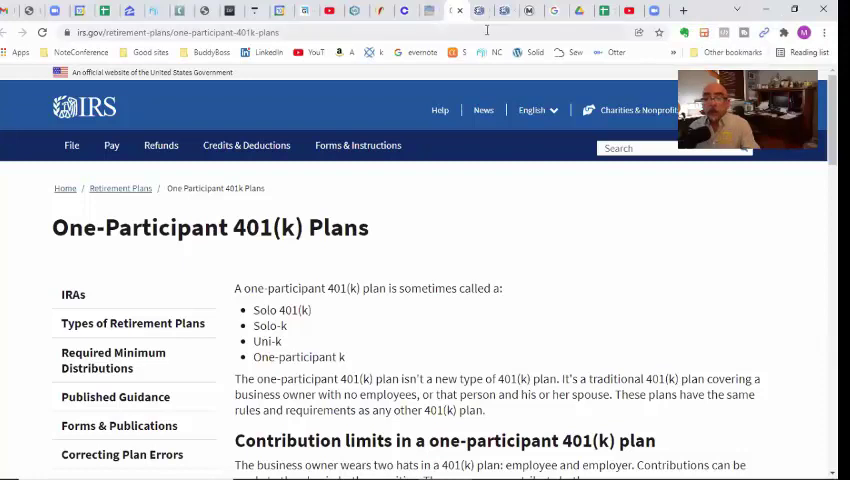
click(430, 11)
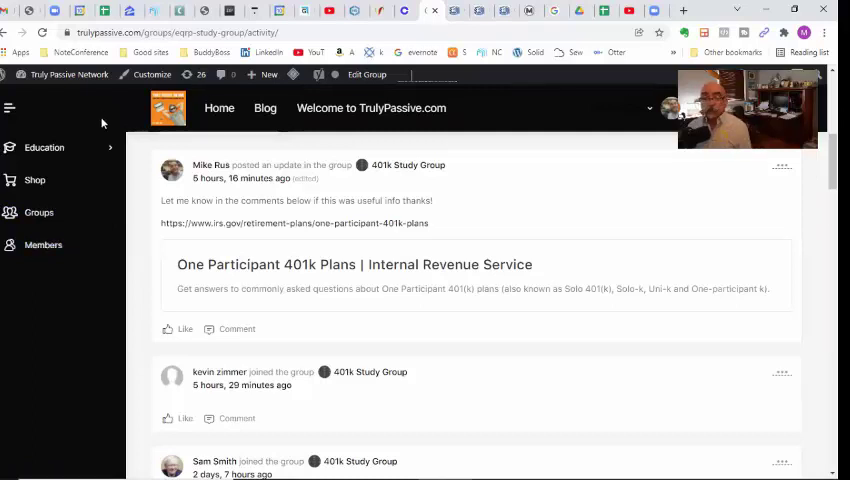
- Go to the site-wide News Feed via Home, topped by the group's IRS post
click(224, 116)
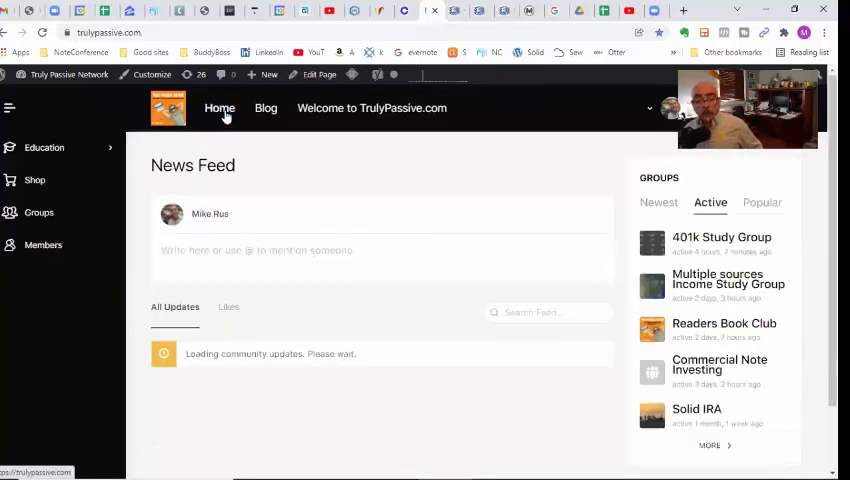
scroll(324, 314, down, 2)
scroll(324, 314, down, 2)
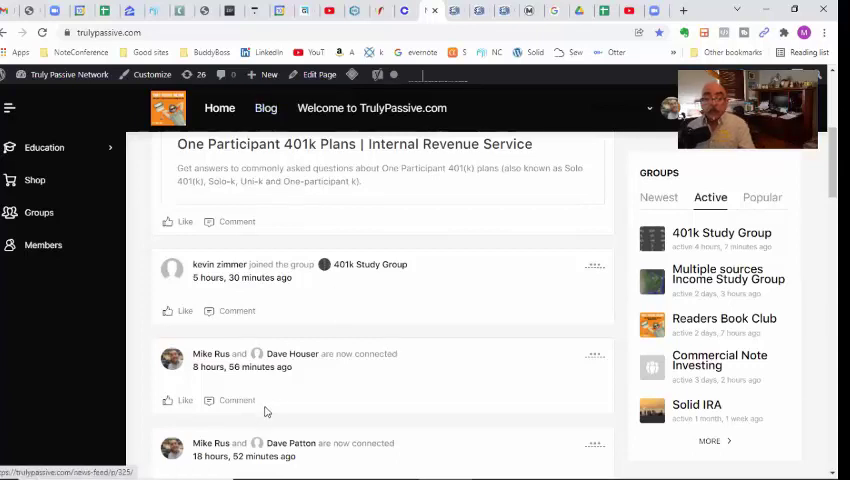
scroll(270, 285, down, 3)
scroll(297, 278, up, 2)
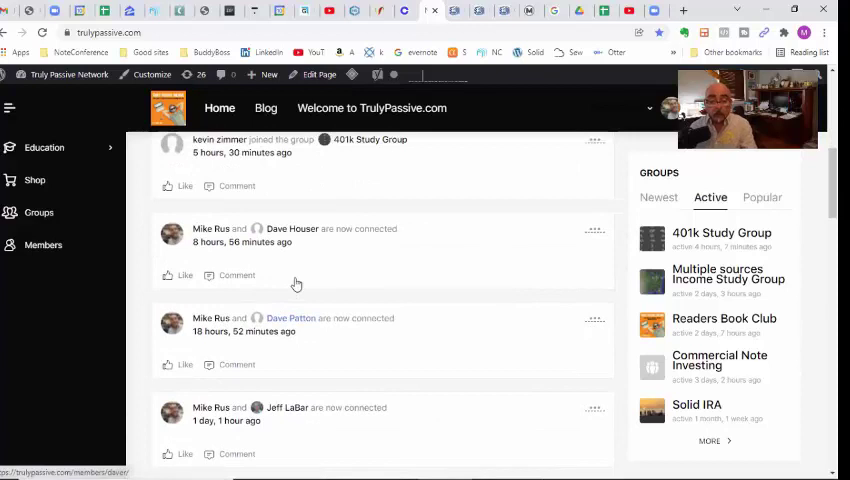
scroll(296, 282, up, 6)
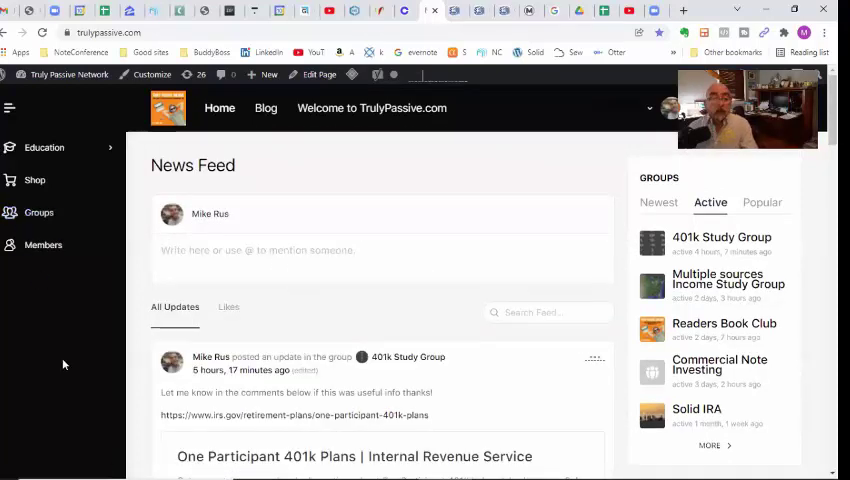
- Browse the Education courses, including FasTrack Business Membership at $4,297 and enrolled FasTrack courses
click(45, 150)
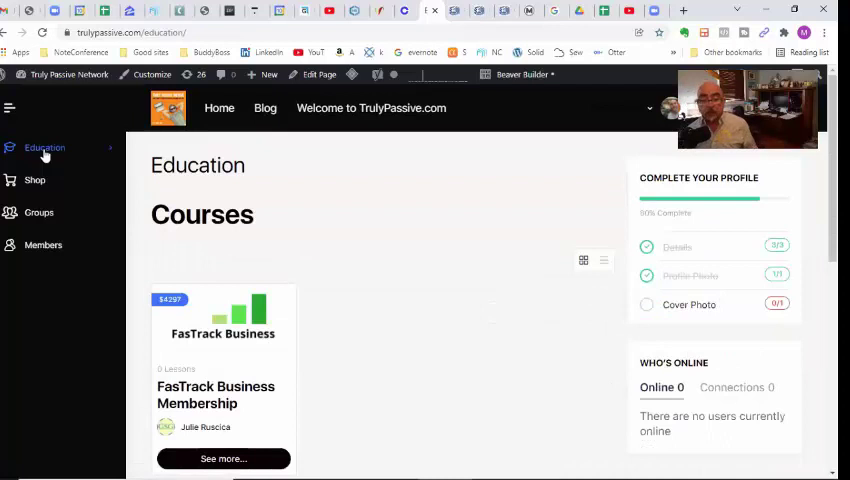
scroll(309, 275, down, 3)
scroll(420, 275, down, 2)
scroll(420, 275, down, 2)
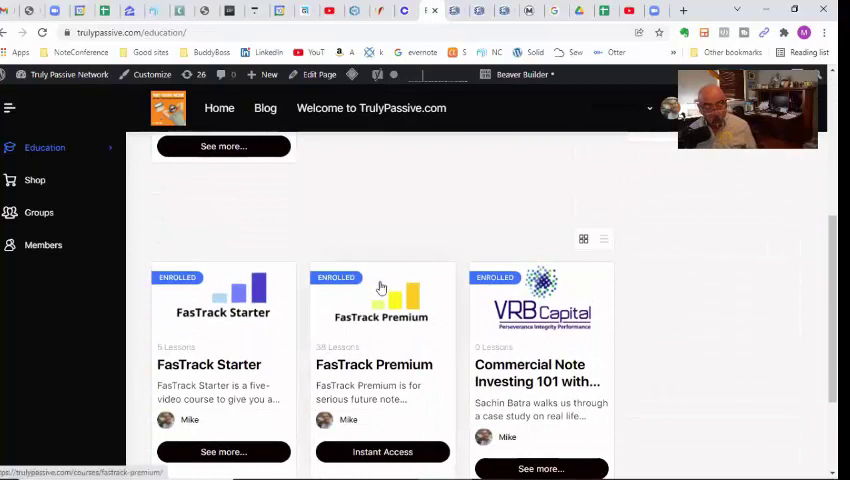
scroll(241, 331, down, 3)
scroll(241, 300, down, 1)
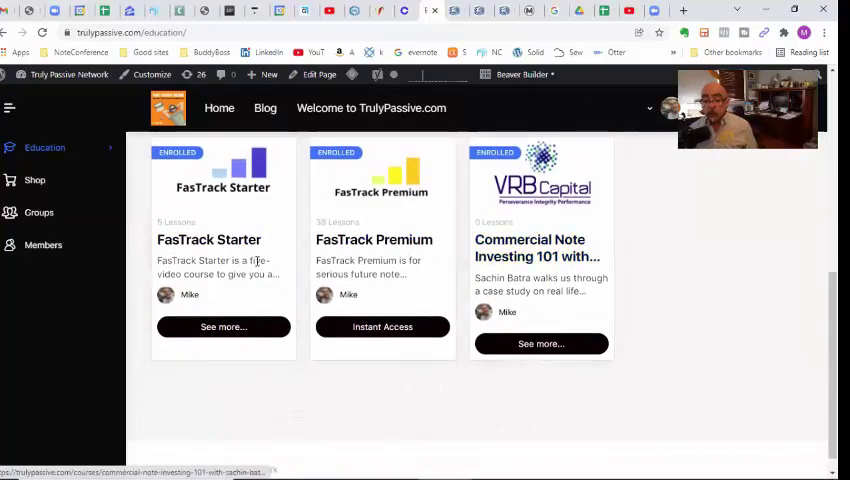
scroll(227, 271, up, 5)
scroll(227, 271, up, 5)
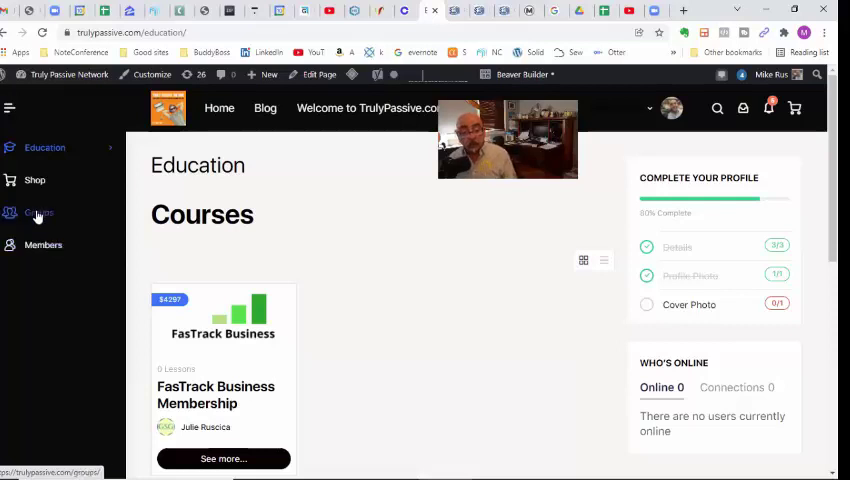
- Return to Groups and browse all eight groups, from 401k Study Group to FasTrack Business Alumni
click(38, 213)
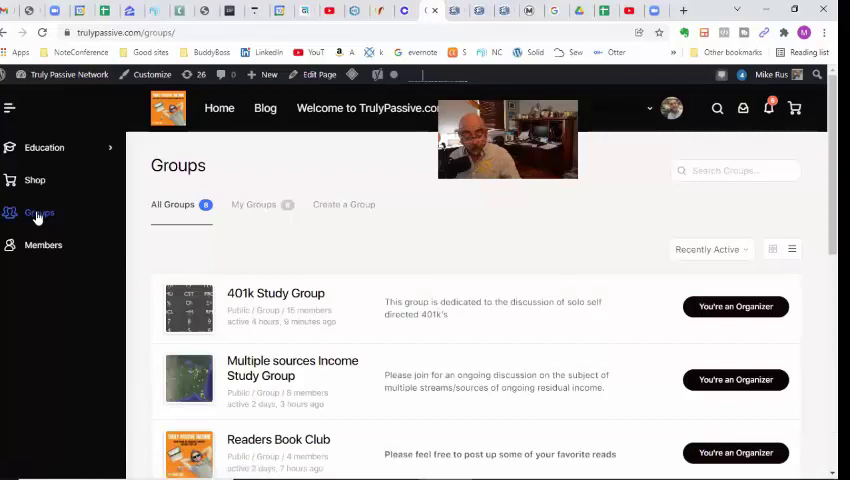
scroll(249, 293, down, 5)
scroll(249, 293, down, 3)
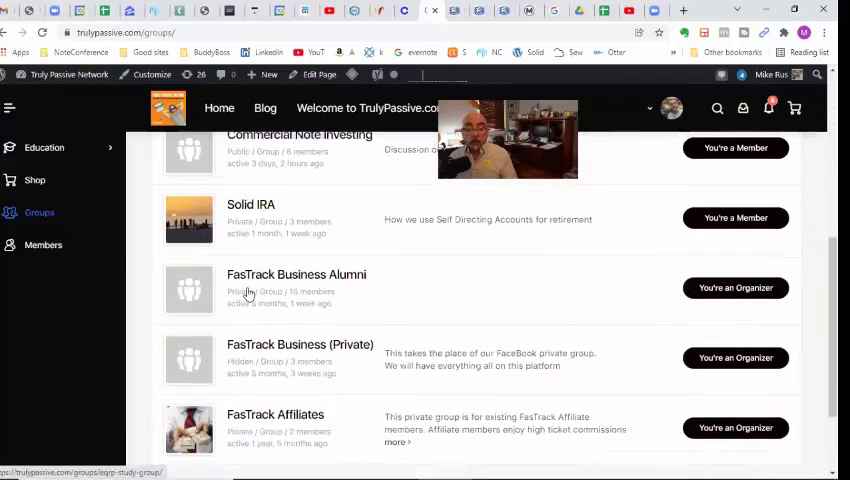
scroll(249, 293, down, 3)
scroll(249, 293, up, 5)
scroll(249, 293, up, 3)
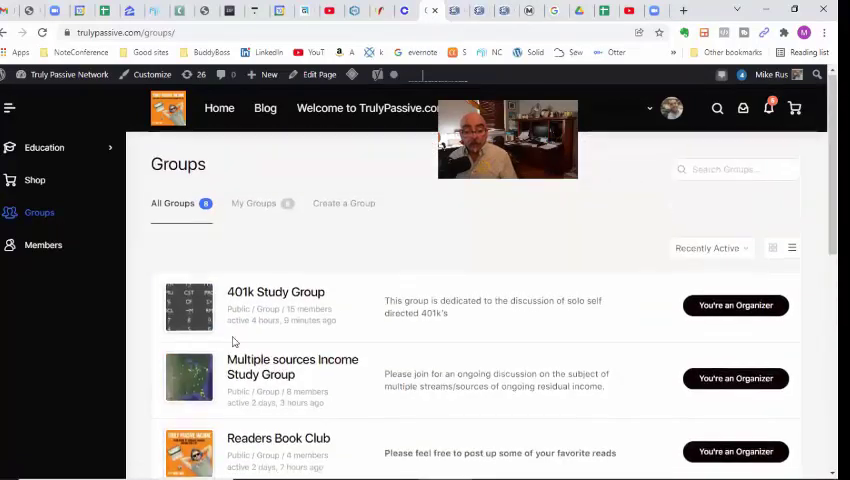
scroll(232, 340, down, 5)
scroll(232, 340, down, 3)
scroll(210, 300, up, 2)
scroll(194, 314, up, 6)
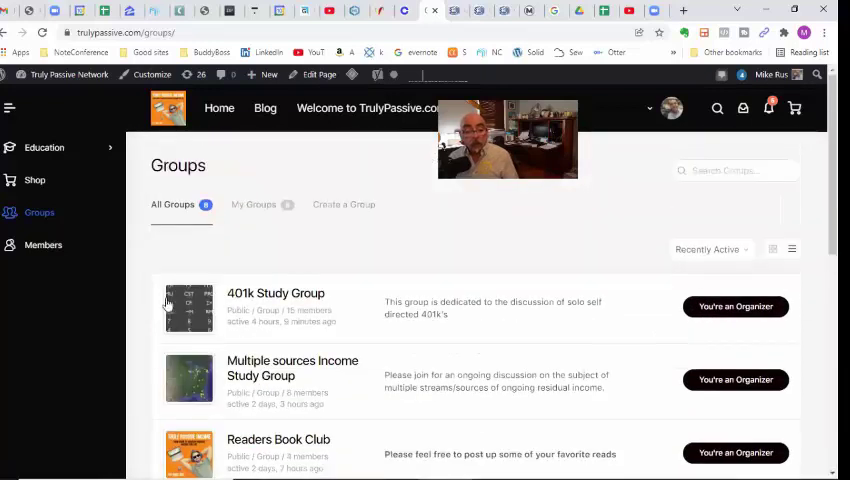